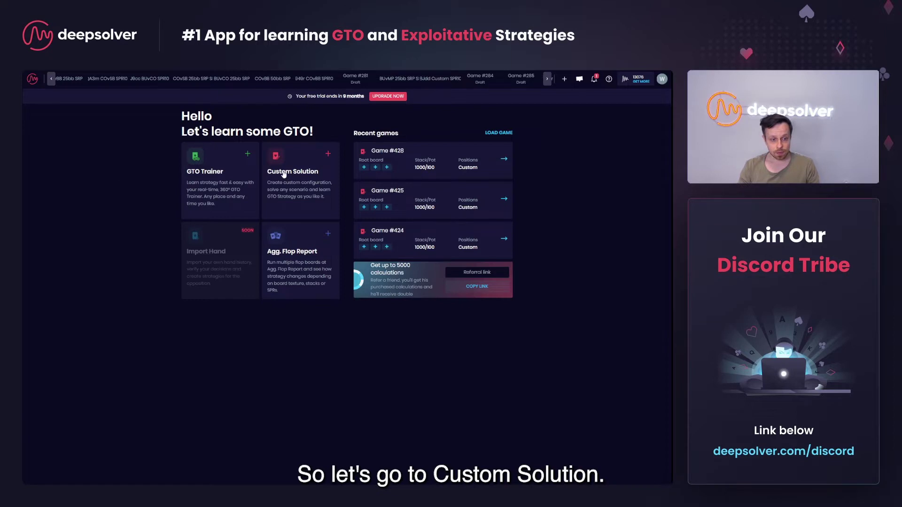
Step: Start custom solution Game #430 with the flop 6♠7♥5♣
click(299, 178)
click(205, 138)
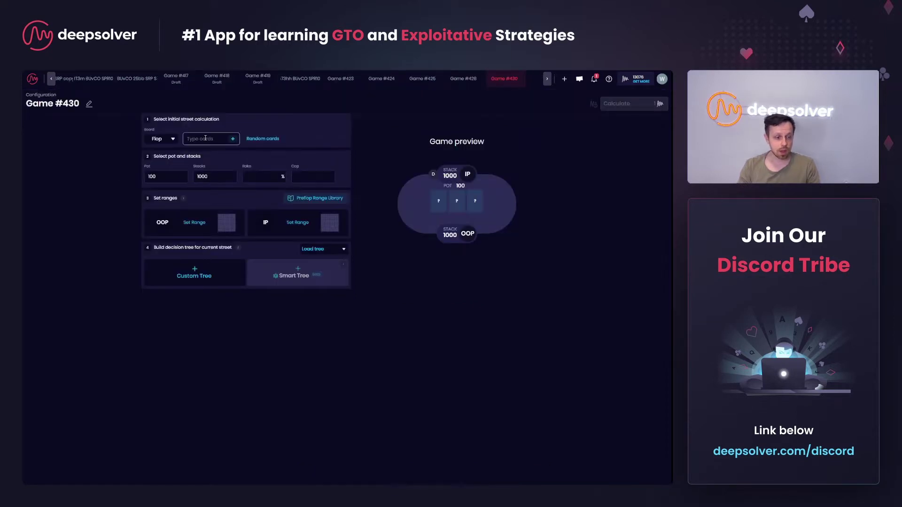
click(223, 139)
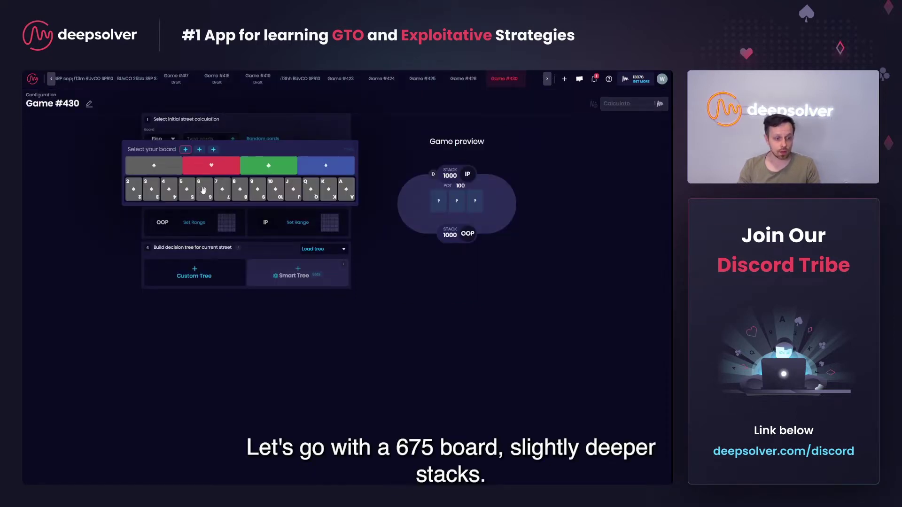
click(203, 190)
click(221, 170)
click(222, 192)
click(259, 172)
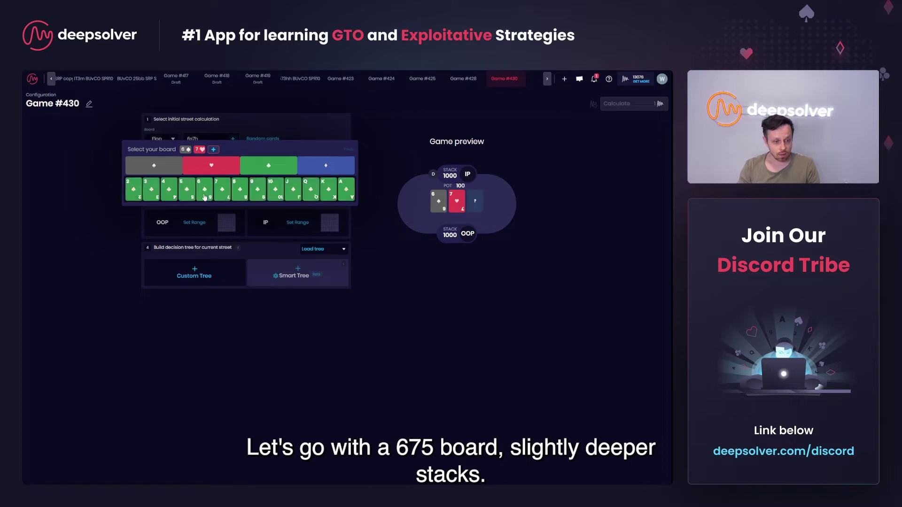
click(190, 194)
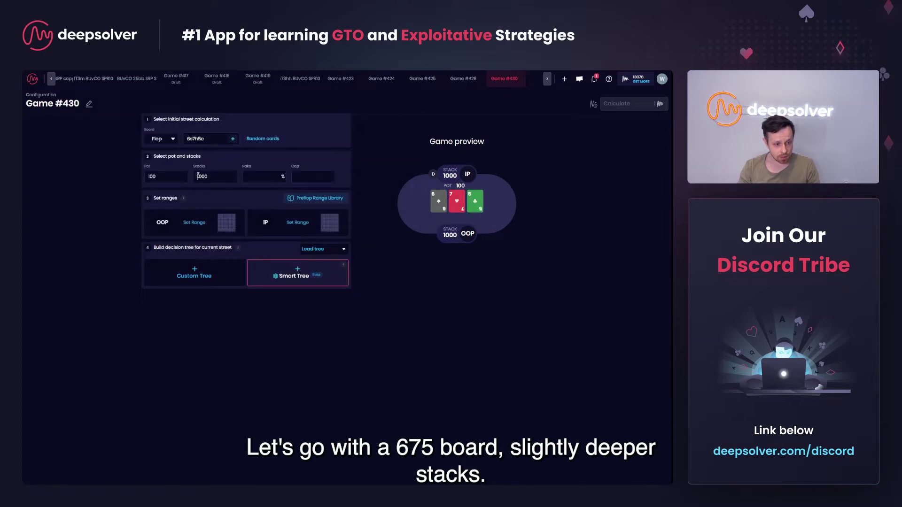
Step: Change the starting stacks from 1000 to 2000
click(198, 176)
key(Delete)
text(2)
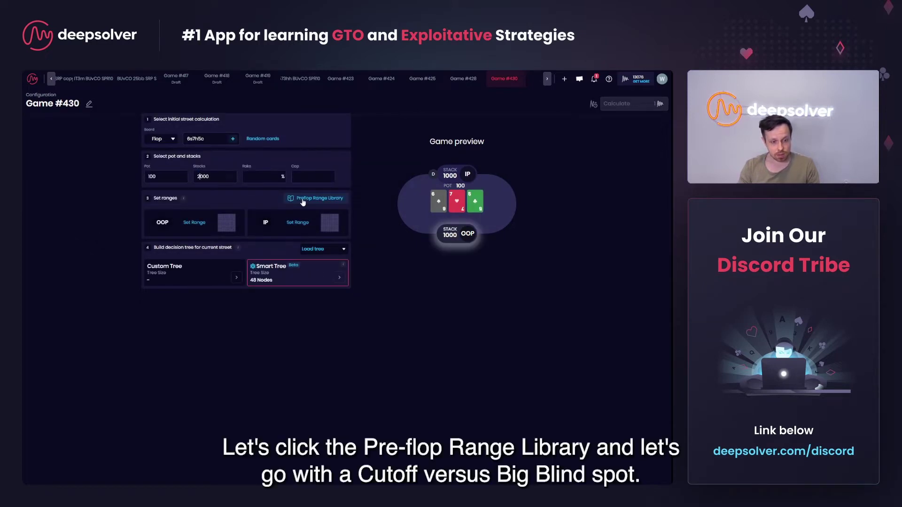
Step: Load the Cutoff raiser and Big Blind caller ranges from the preflop library
click(302, 201)
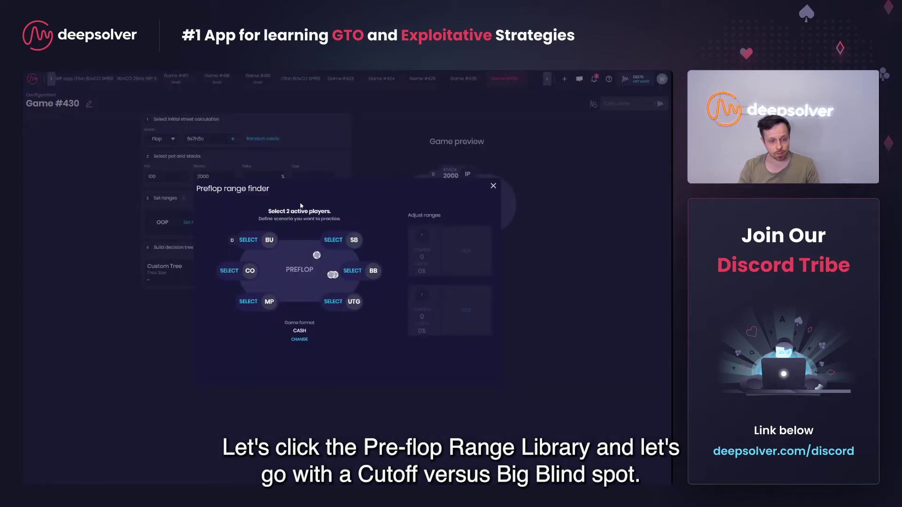
click(241, 271)
click(353, 271)
click(438, 371)
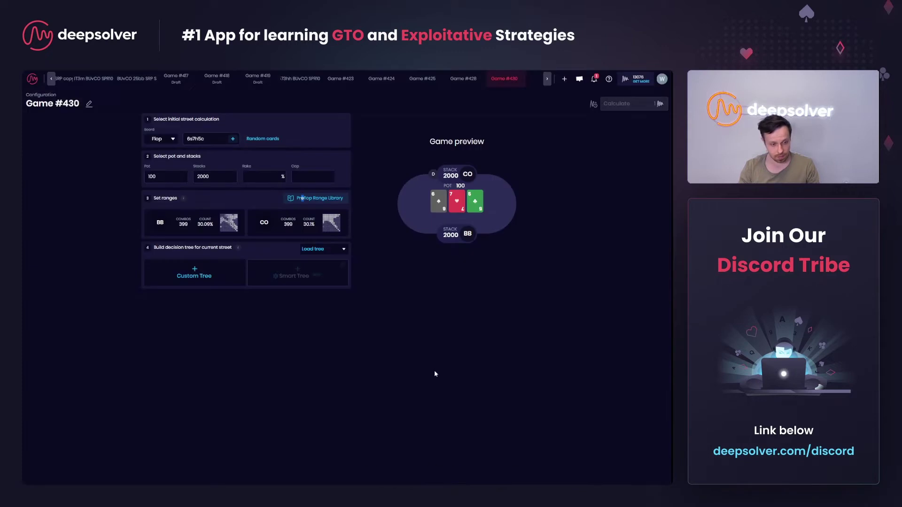
Step: Apply the default custom bet-sizing tree and calculate the solution
click(204, 276)
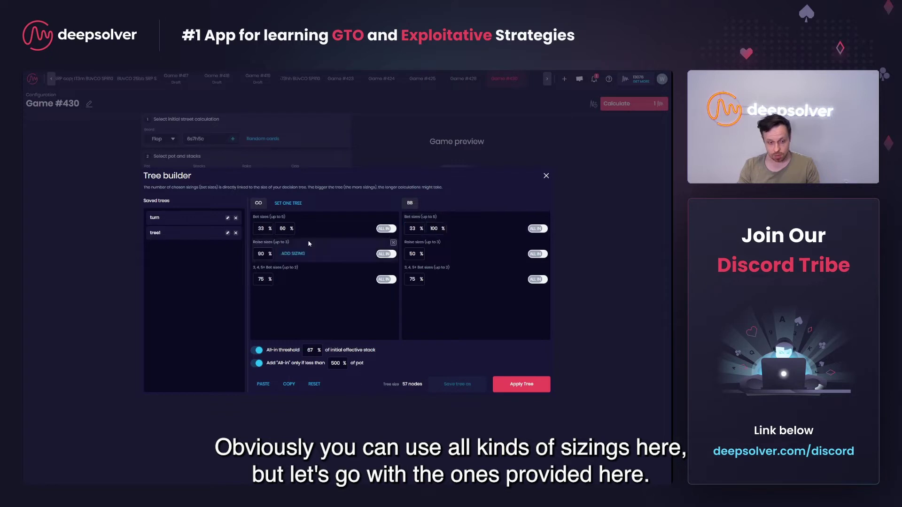
click(517, 384)
click(621, 106)
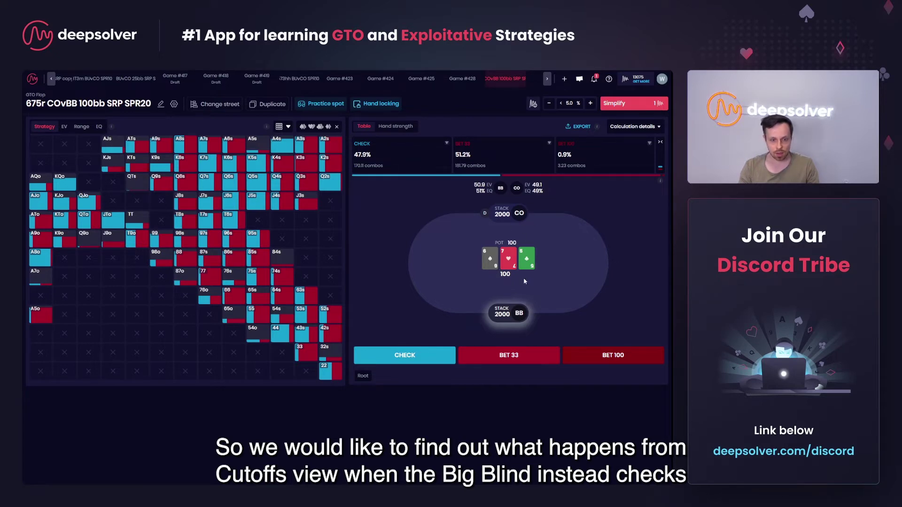
Step: Enter hand-locking mode with CHECK as the locked action
click(367, 106)
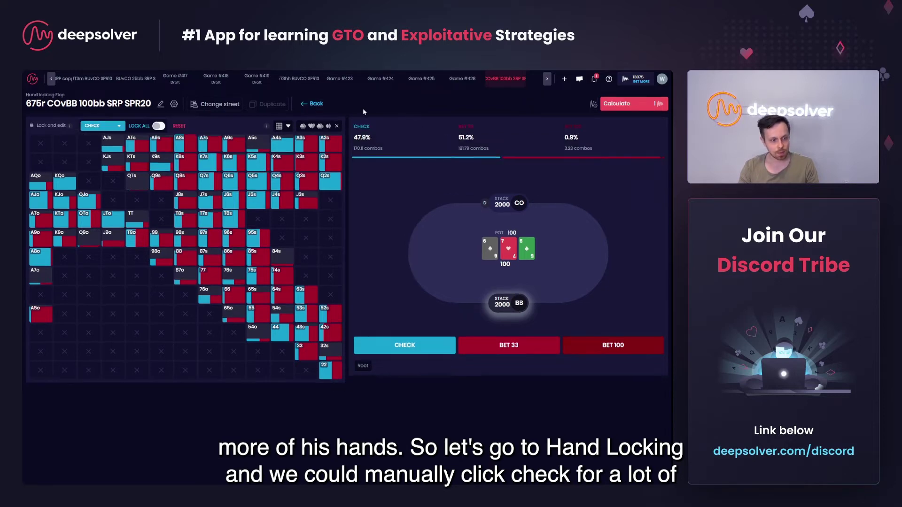
click(96, 126)
click(96, 136)
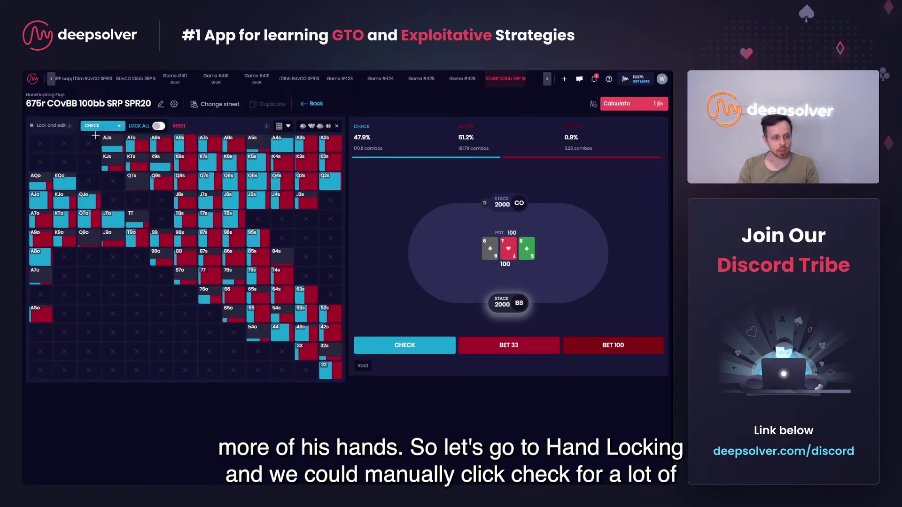
Step: Lock AJs, ATs, A9s, K9s, KTs, KJs, then all of BB's range, to check, and recalculate
click(138, 145)
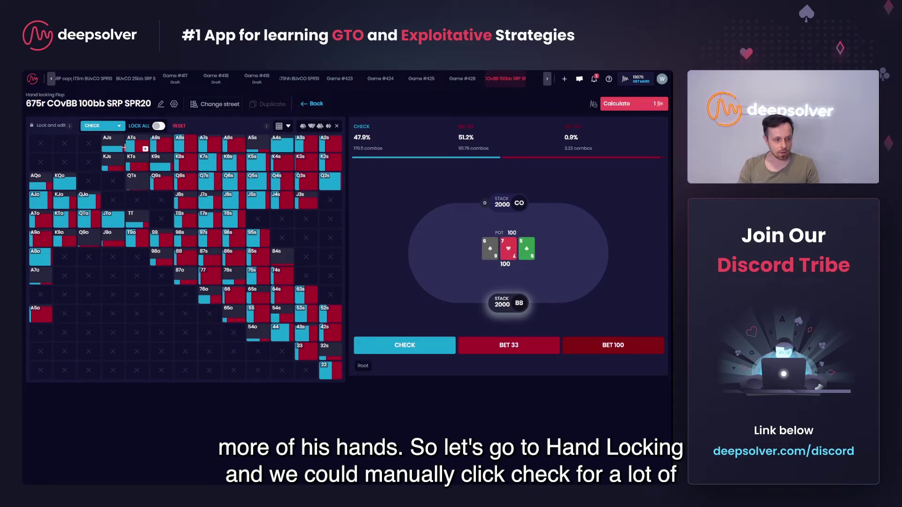
click(115, 144)
click(167, 146)
click(165, 161)
click(141, 162)
click(112, 162)
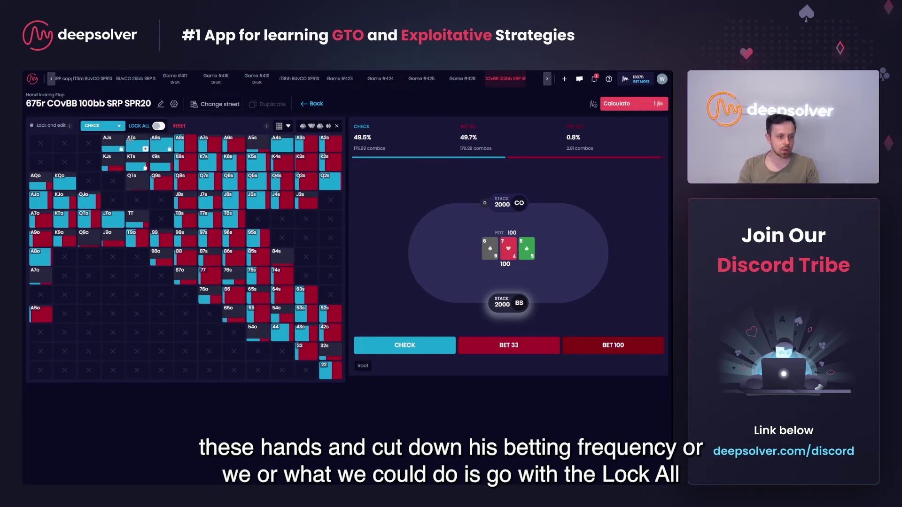
click(158, 127)
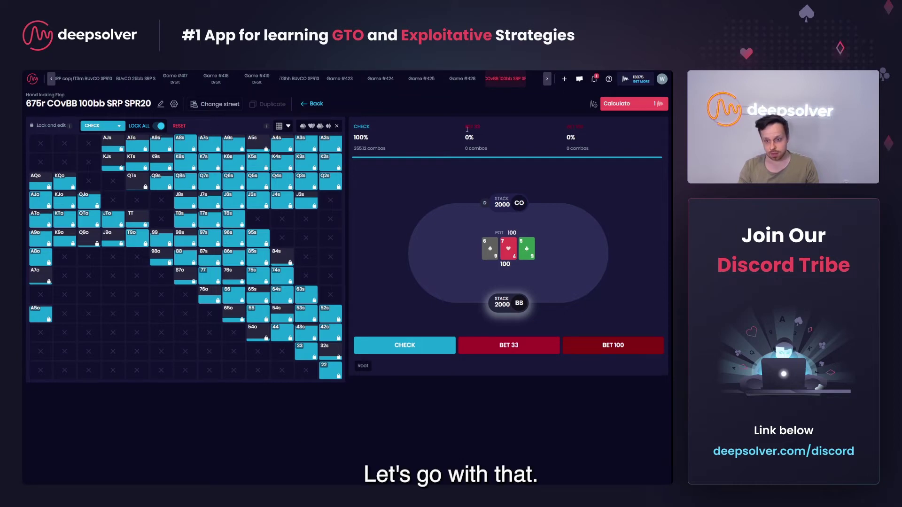
click(625, 107)
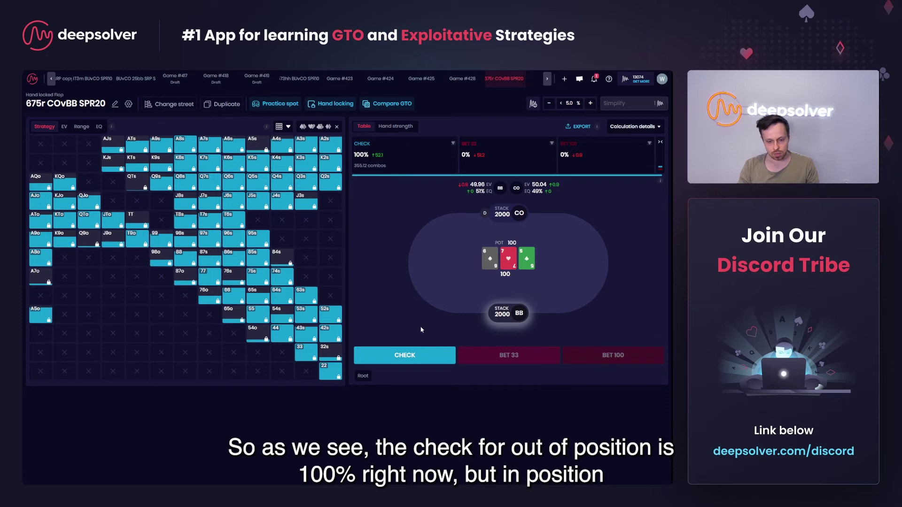
Step: Show Cutoff's strategy after BB checks: 90.7% check, 2.2% bet 33, 7.2% bet 60
click(424, 357)
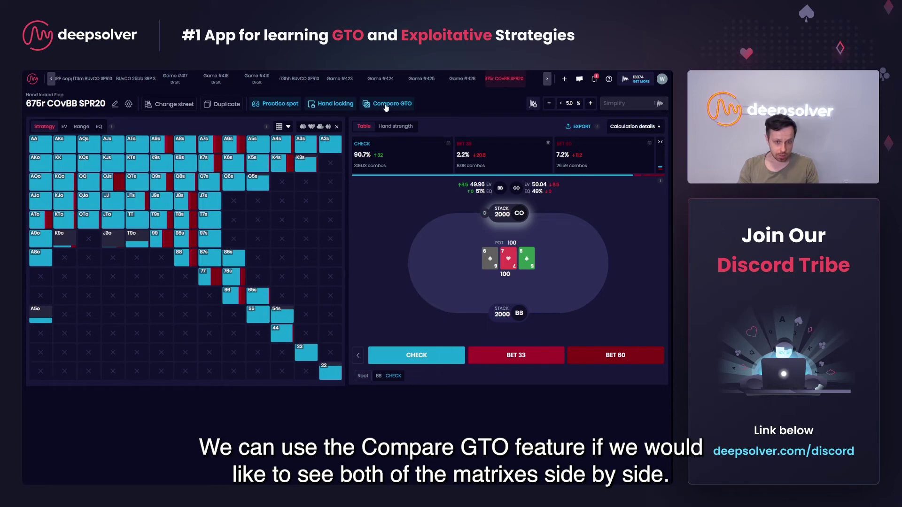
Step: Compare GTO with the Exploit 1 strategy side by side and inspect the A8 combo breakdown
click(385, 105)
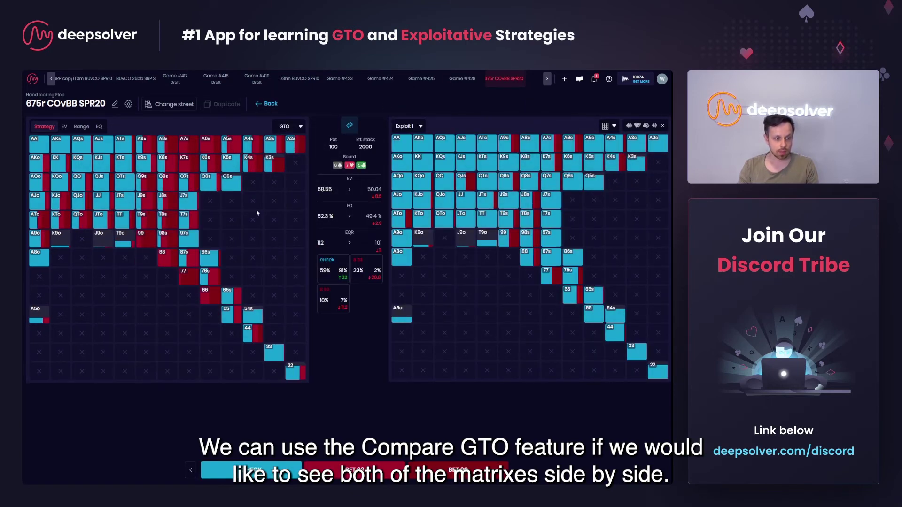
mouse_move(216, 254)
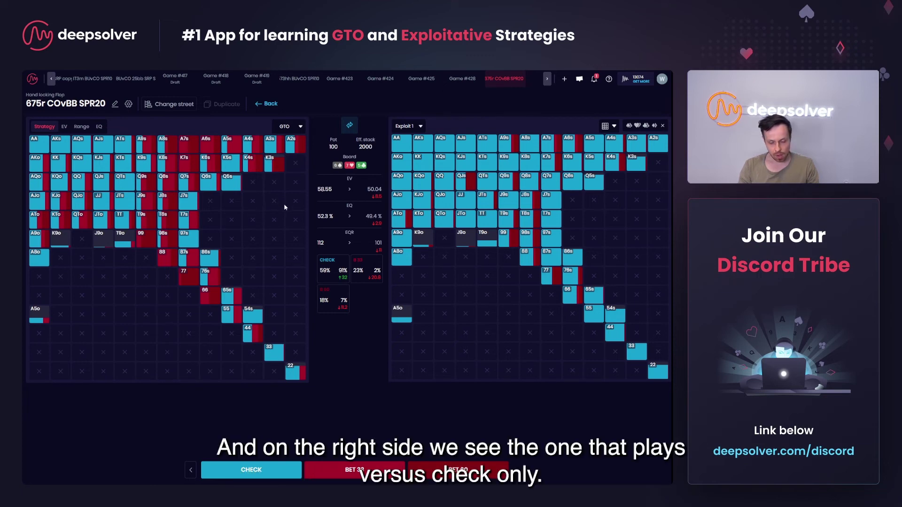
click(401, 258)
click(357, 369)
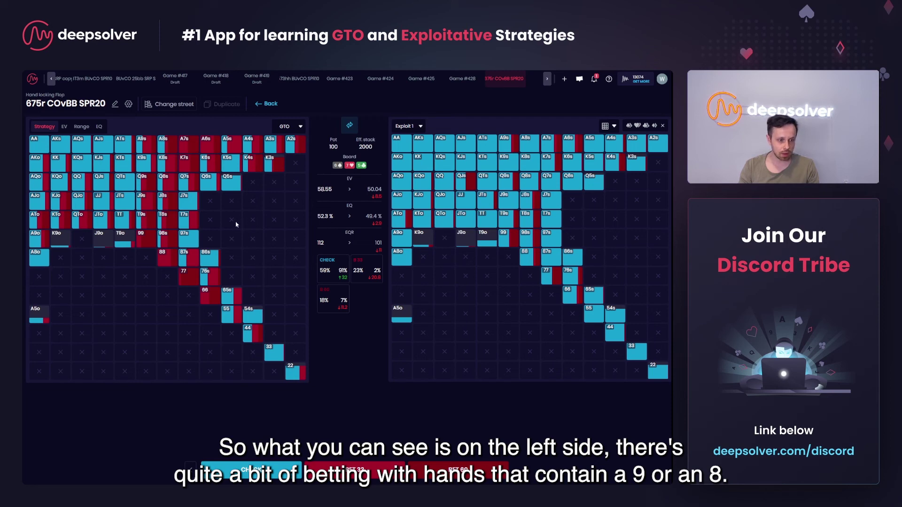
mouse_move(164, 141)
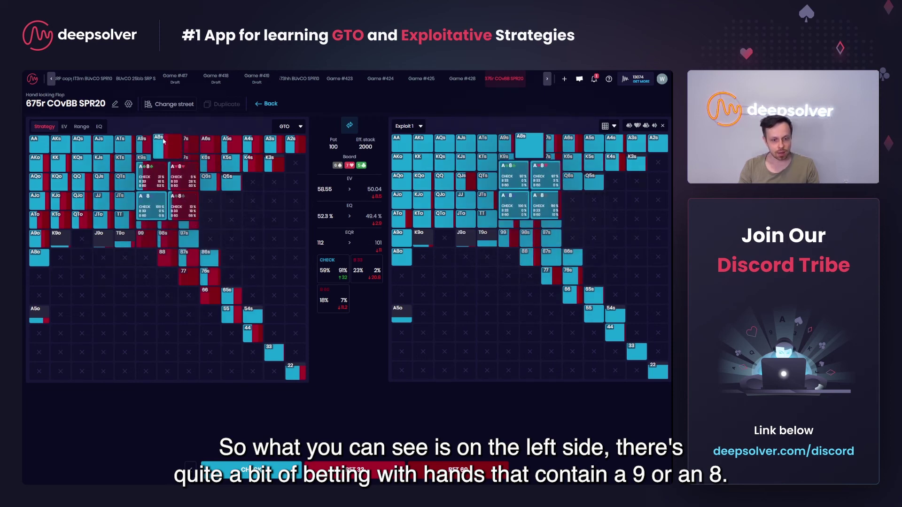
mouse_move(401, 258)
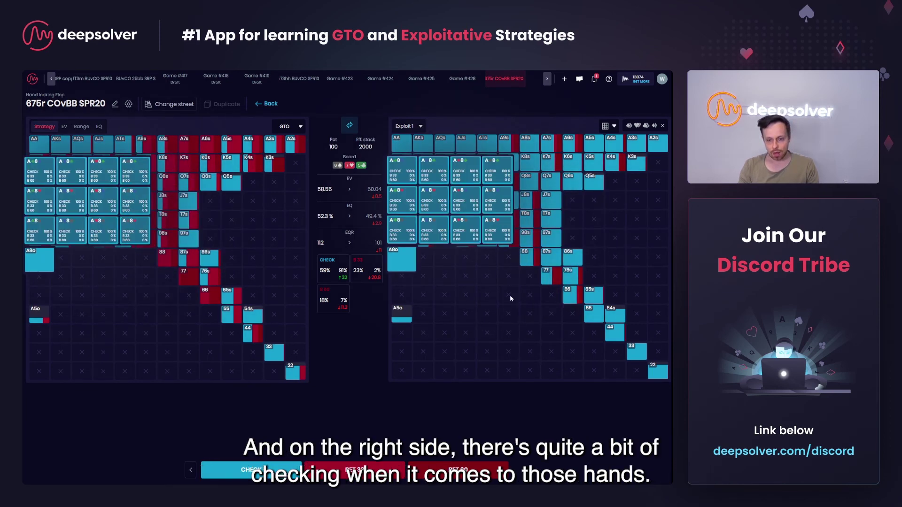
mouse_move(465, 237)
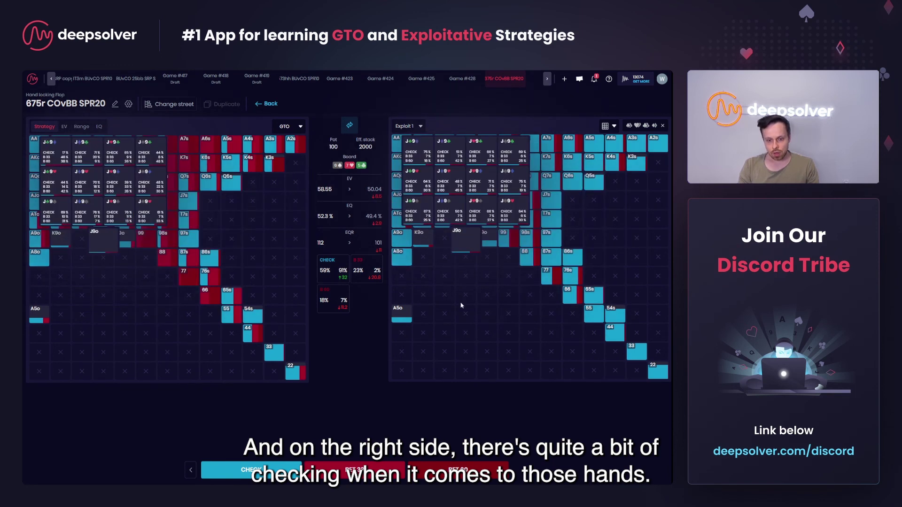